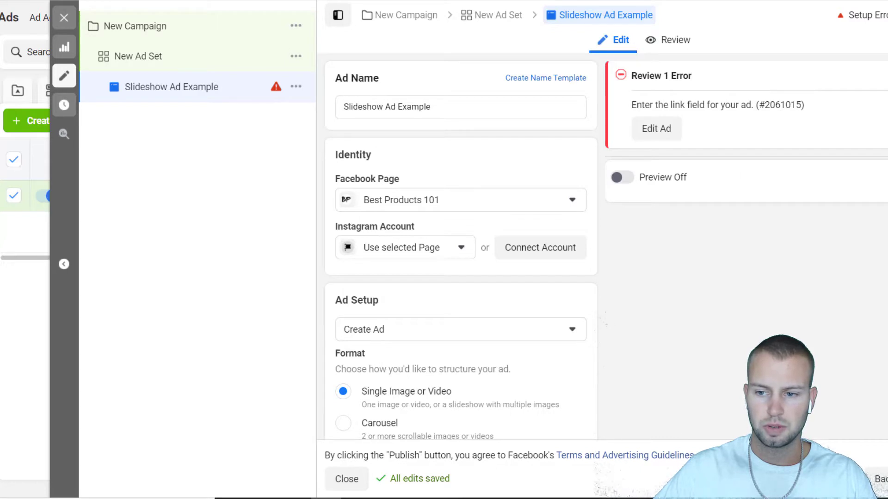
scroll(422, 293, "down", 2)
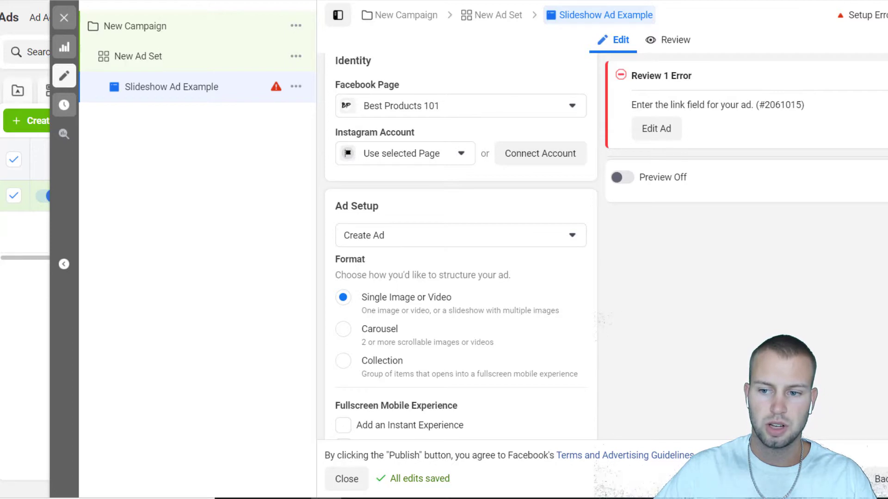
scroll(600, 319, "down", 1)
scroll(600, 320, "down", 2)
scroll(600, 318, "down", 1)
scroll(598, 318, "down", 1)
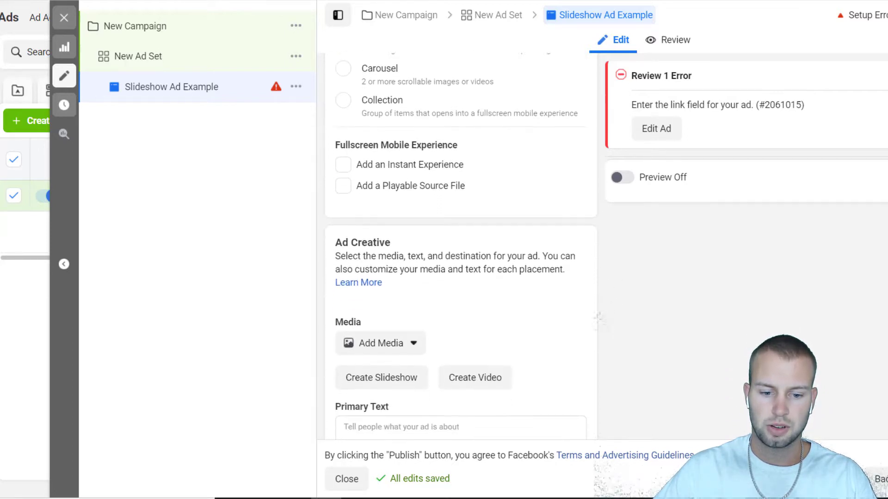
Launch Create Slideshow to open the Video Creation Kit for the ad's creative.
left_click(373, 377)
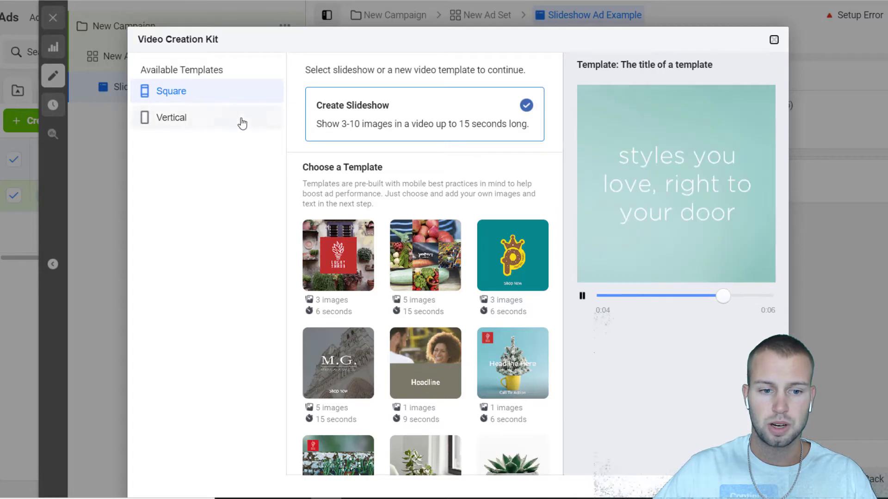
Compare vertical and square templates, then pick the sunglasses Display a Product template.
left_click(208, 118)
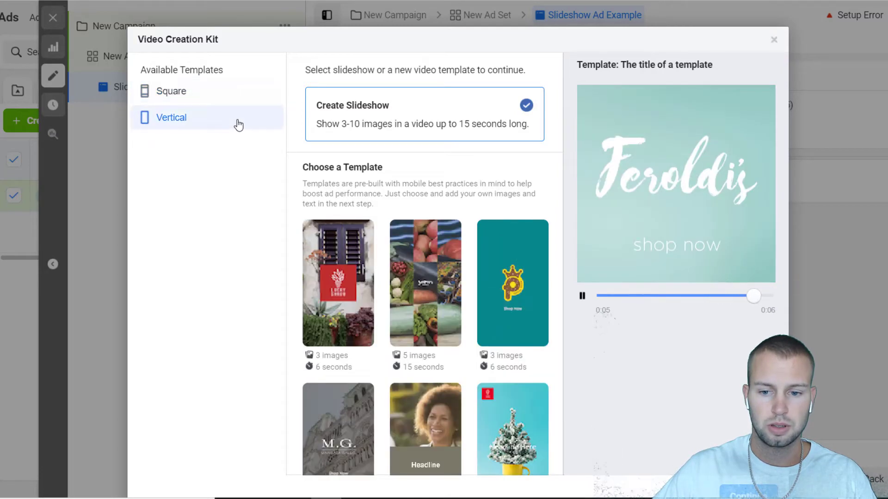
left_click(364, 305)
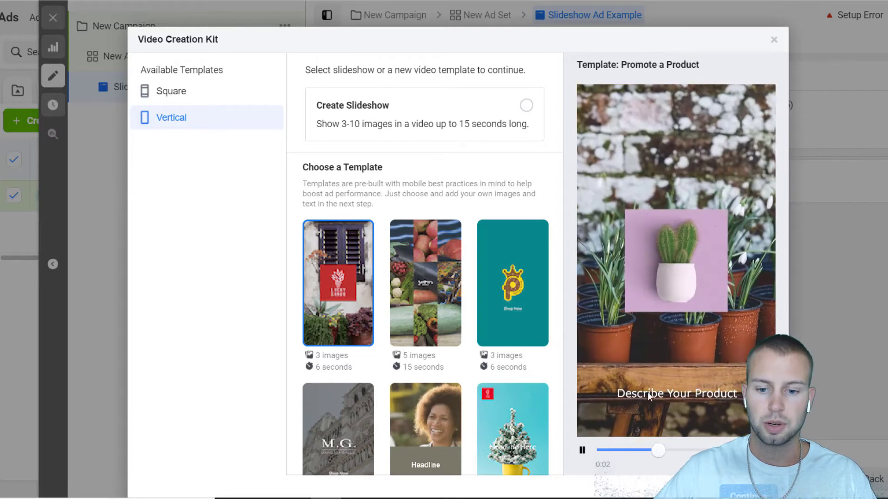
left_click(309, 121)
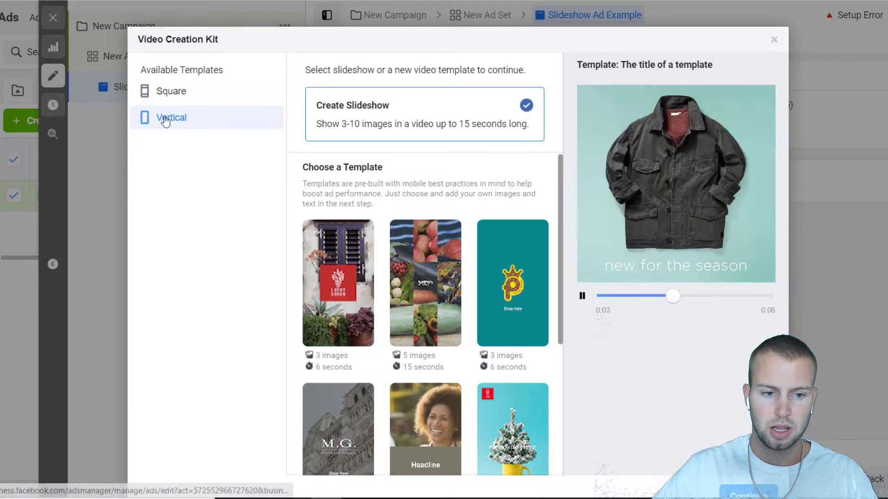
left_click(165, 93)
left_click(338, 254)
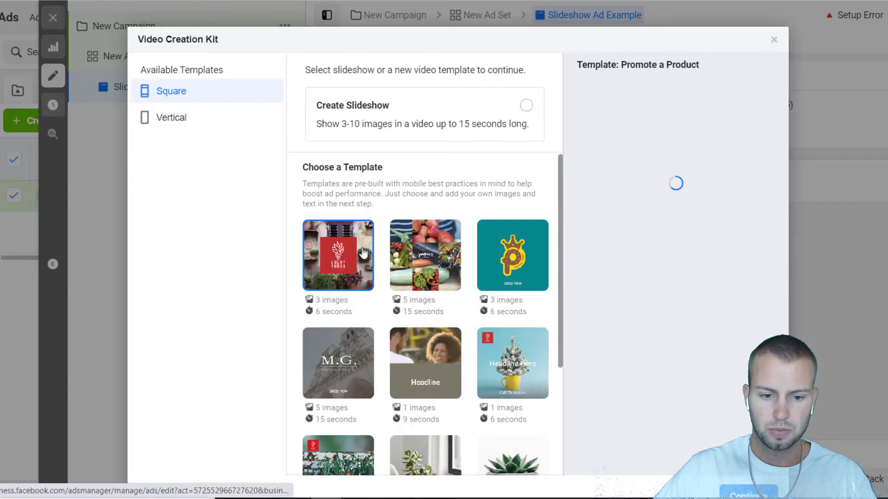
scroll(558, 186, "down", 1)
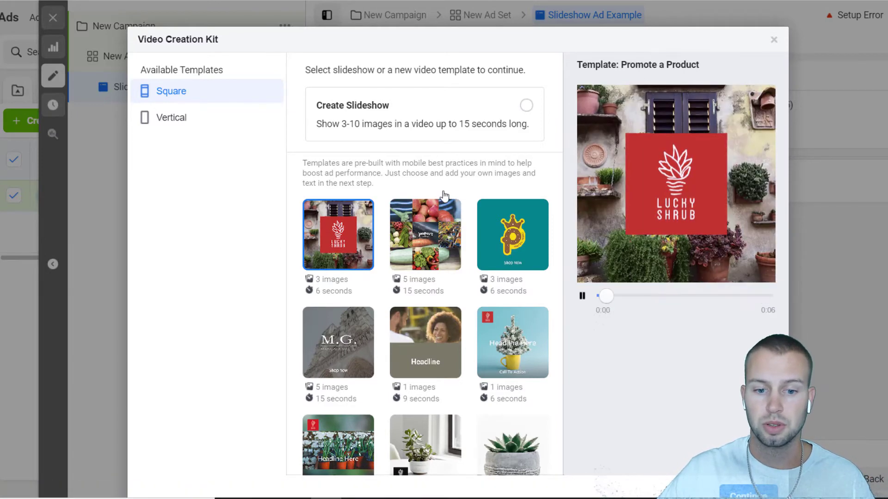
left_click(416, 226)
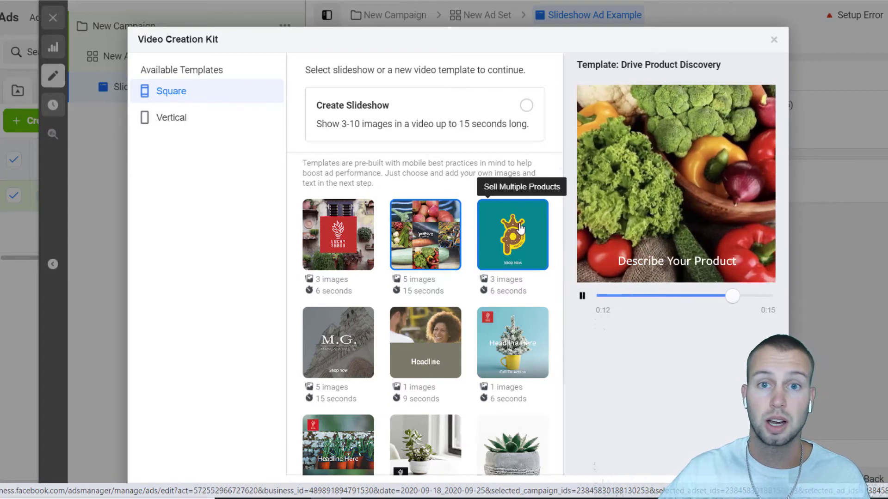
scroll(352, 435, "down", 2)
left_click(352, 434)
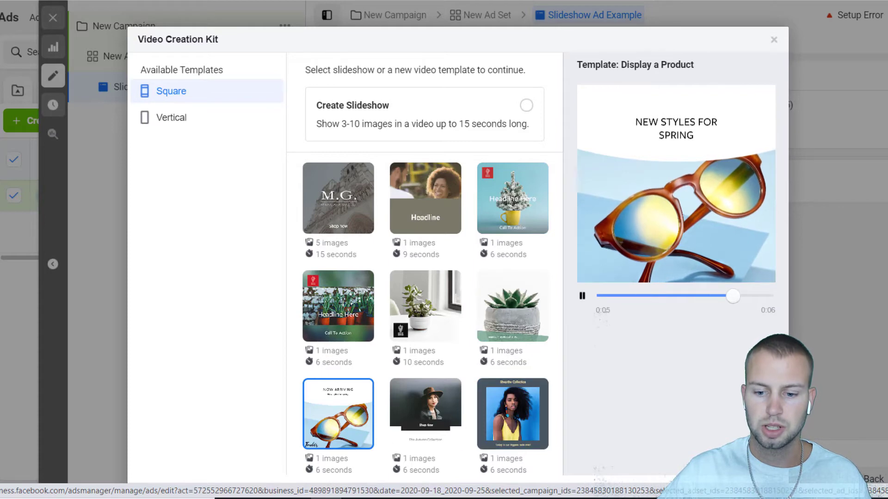
scroll(693, 389, "down", 1)
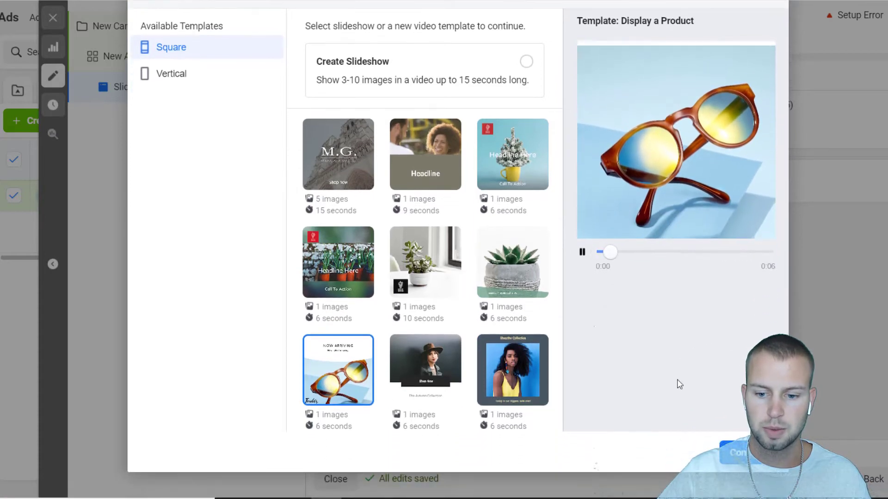
Swap in the car buyer photo, caption it 'Get approved for an auto loan!', and play the preview.
left_click(737, 452)
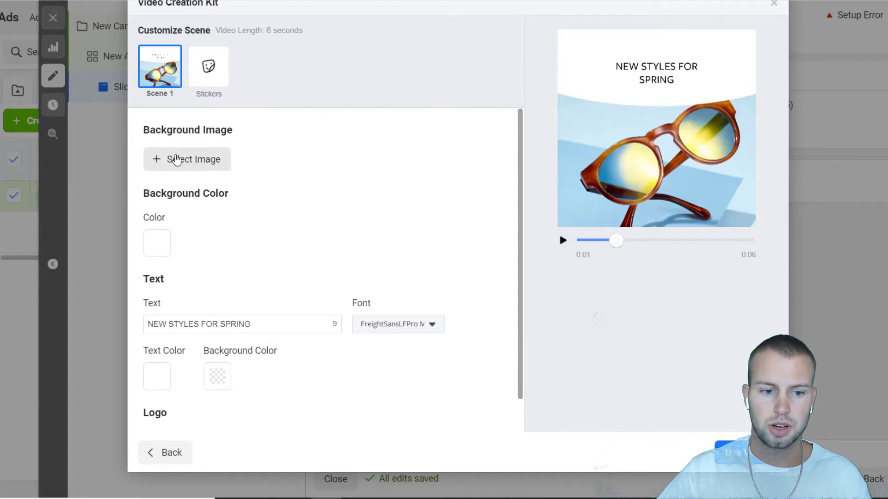
left_click(206, 167)
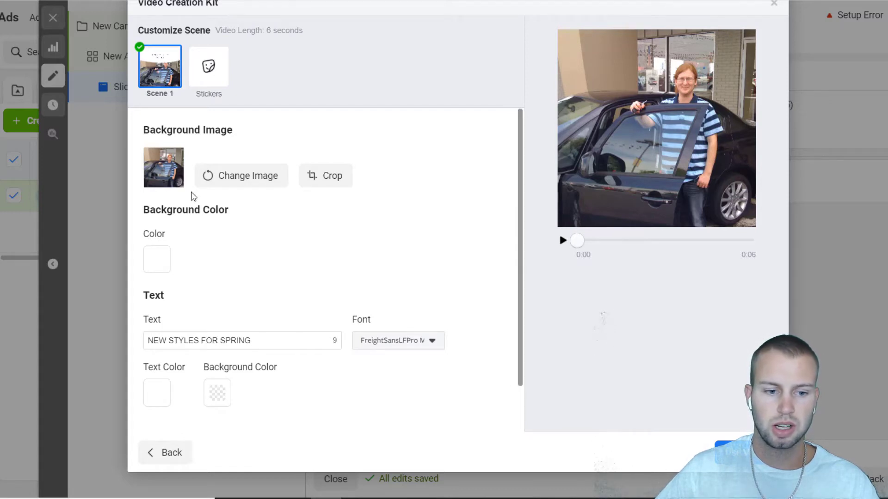
scroll(446, 220, "down", 1)
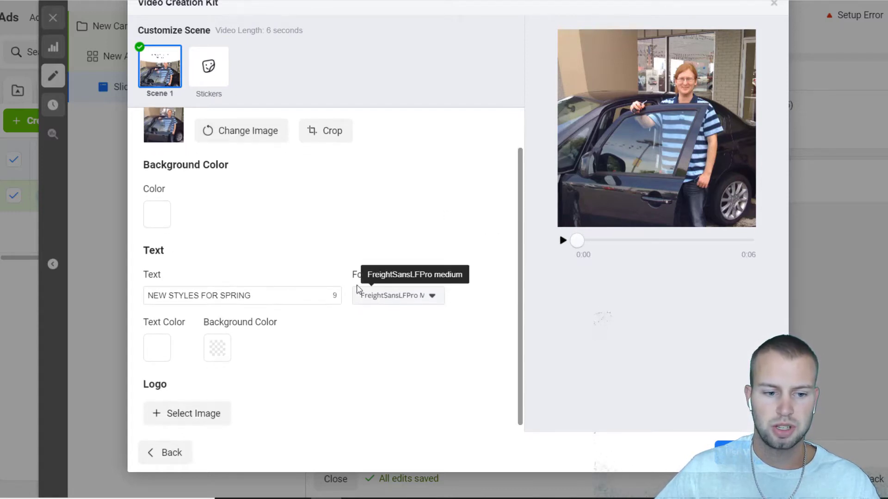
triple_click(286, 293)
type("Get")
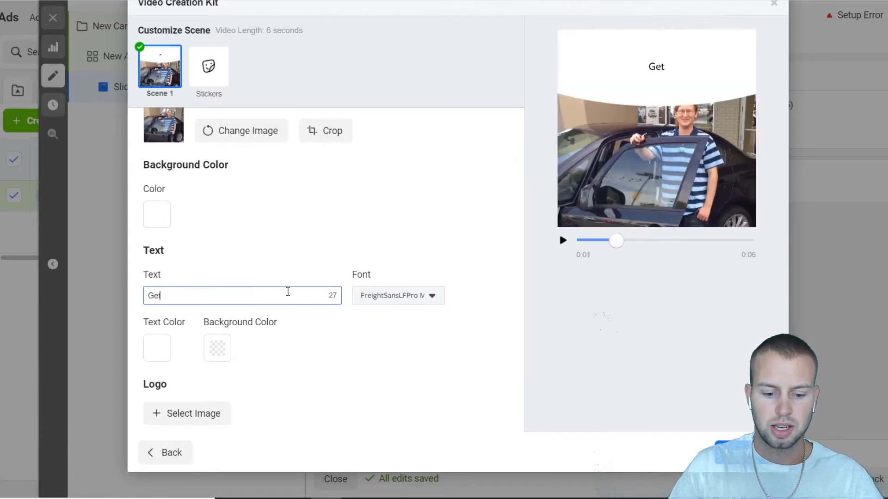
type(" approved for an auto loan!")
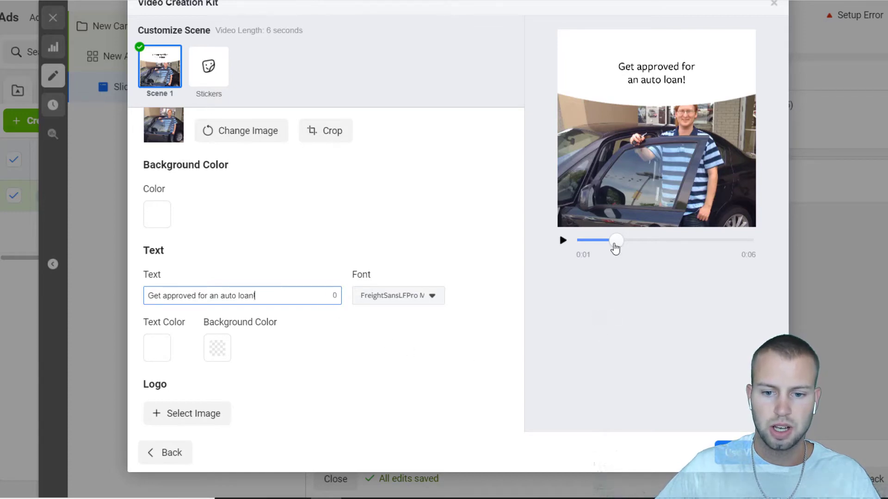
mouse_move(615, 242)
left_mouse_down()
mouse_move(591, 248)
mouse_move(759, 247)
mouse_move(594, 248)
left_mouse_up()
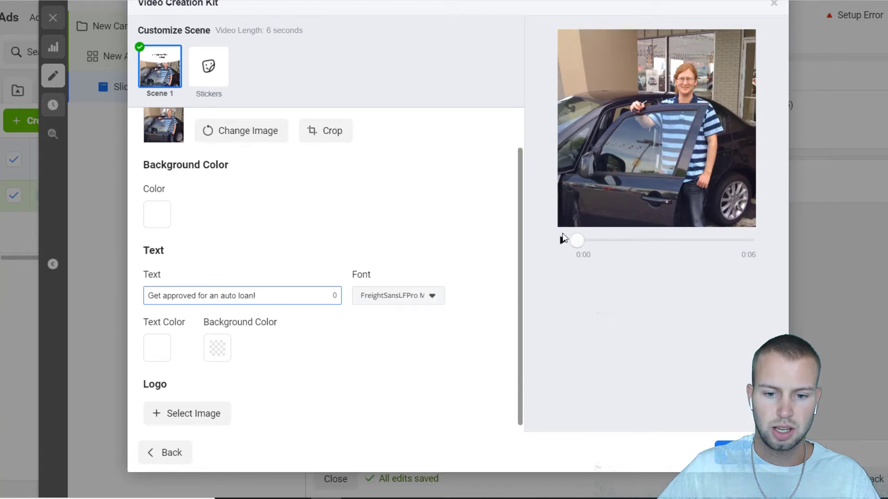
left_click(561, 242)
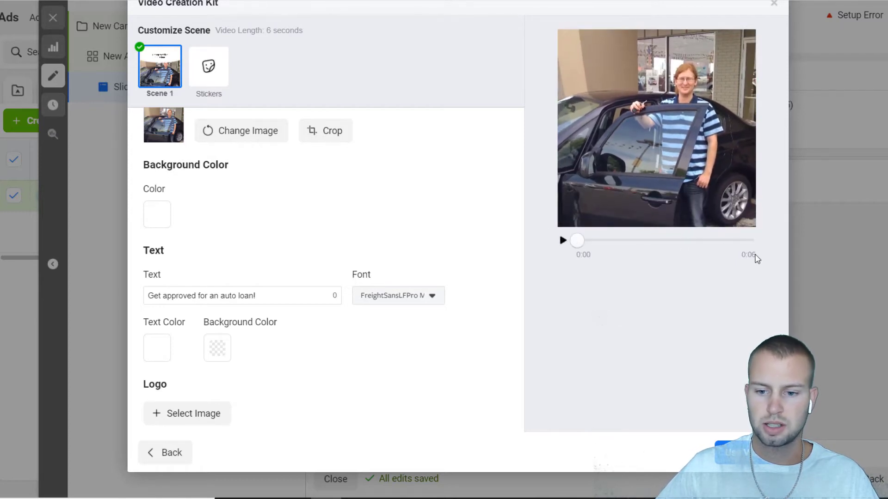
Try Archivo Black, Arimo Regular and FreightSansLFPro for the caption, settling on Noto Serif Bold.
left_click(431, 297)
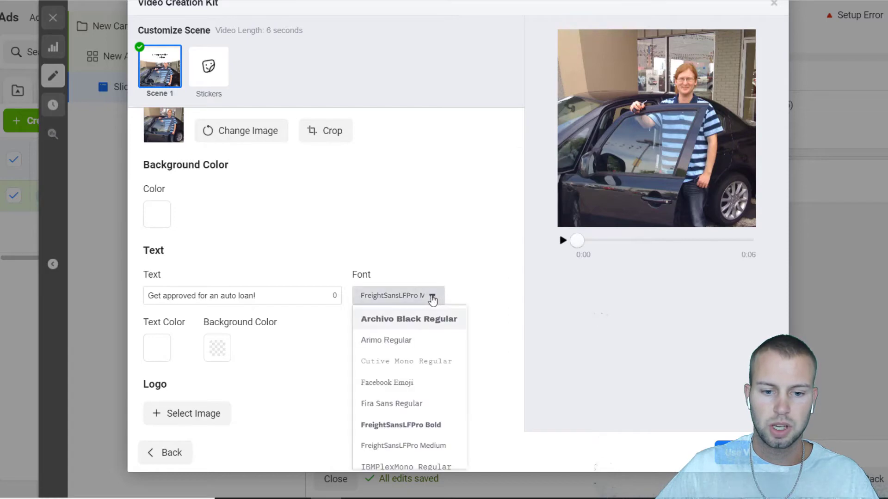
left_click(426, 322)
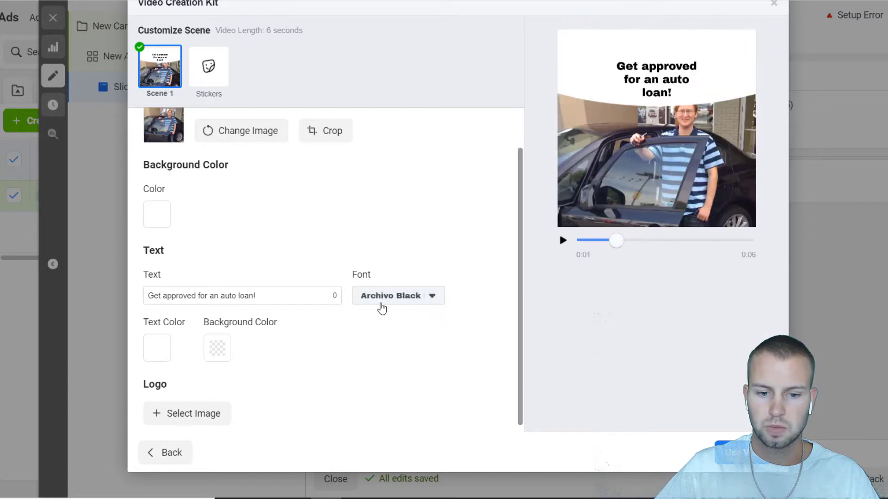
left_click(432, 303)
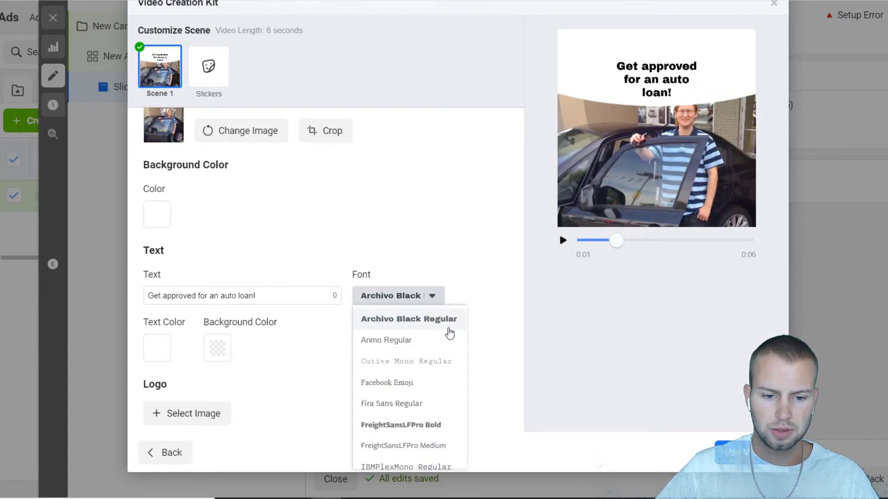
left_click(424, 342)
left_click(435, 300)
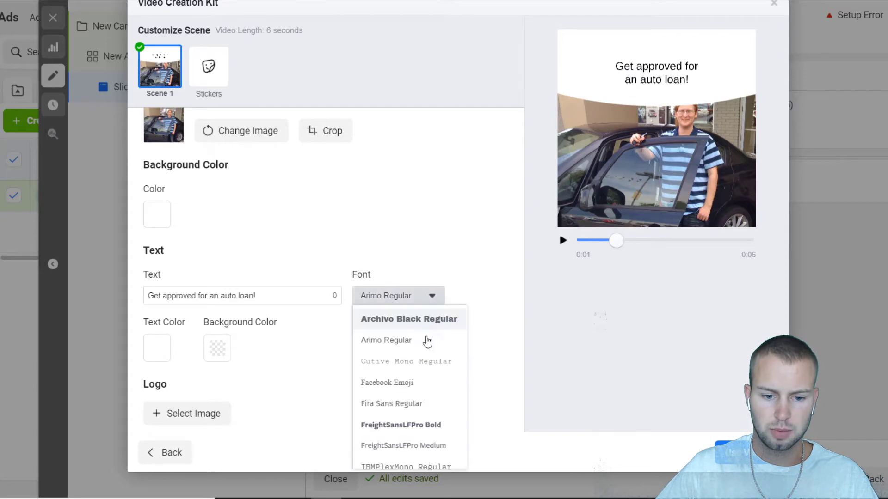
left_click(423, 422)
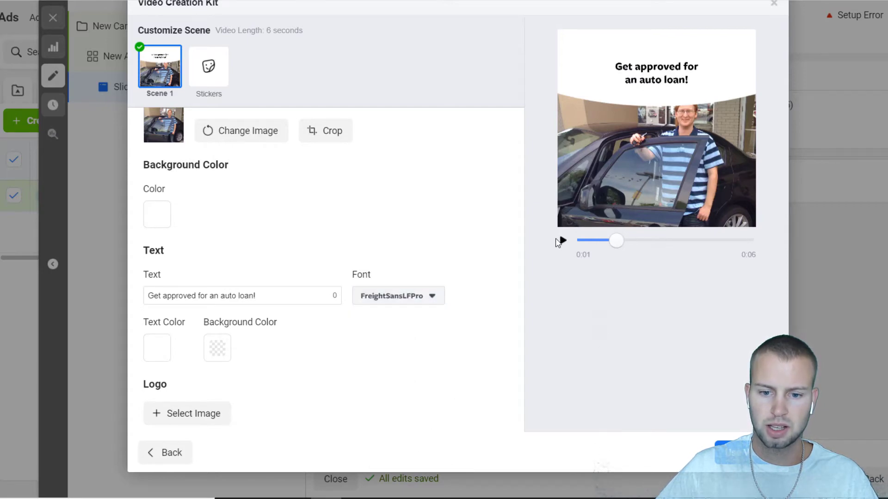
left_click(415, 296)
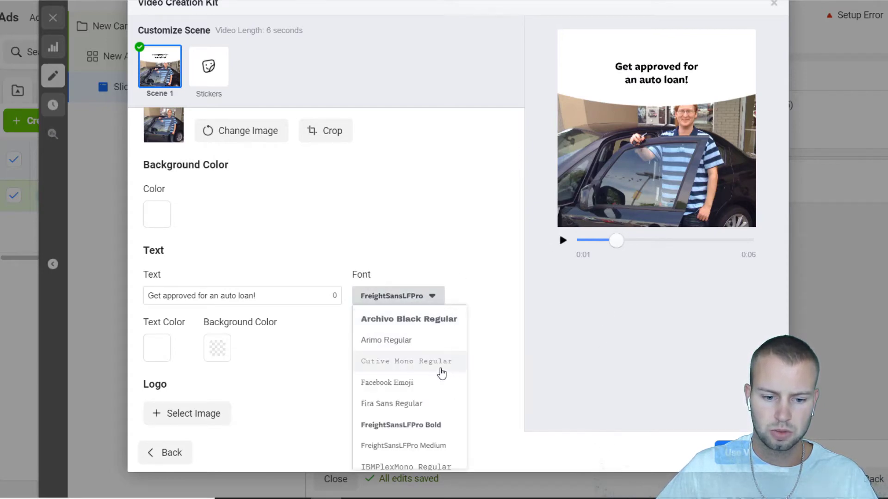
scroll(442, 374, "down", 3)
left_click(416, 423)
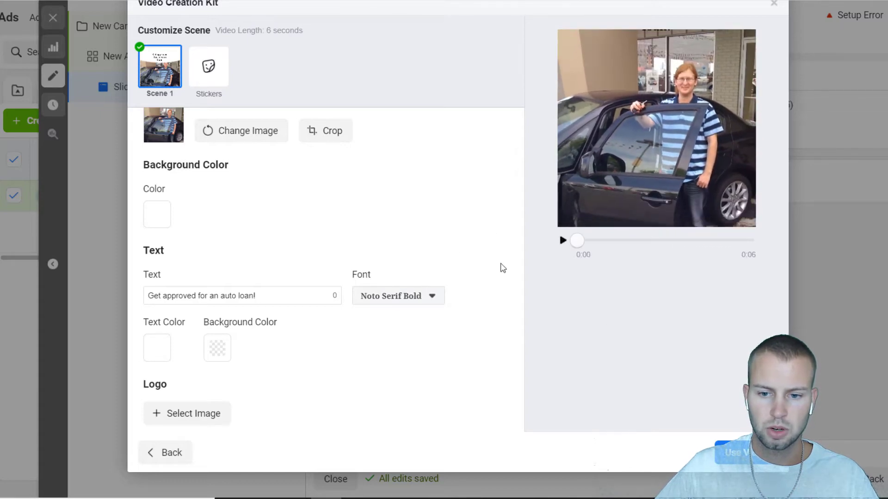
mouse_move(277, 333)
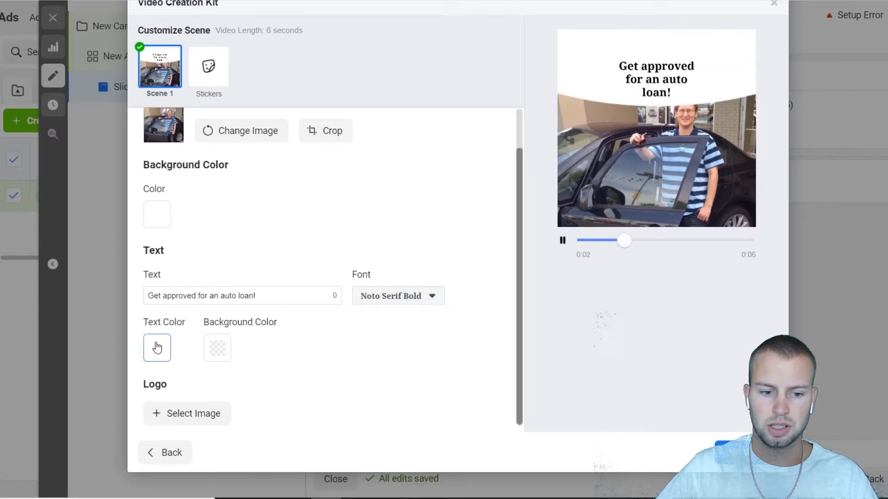
Add the BP image as the scene logo, preview it, then remove the logo again.
left_click(644, 72)
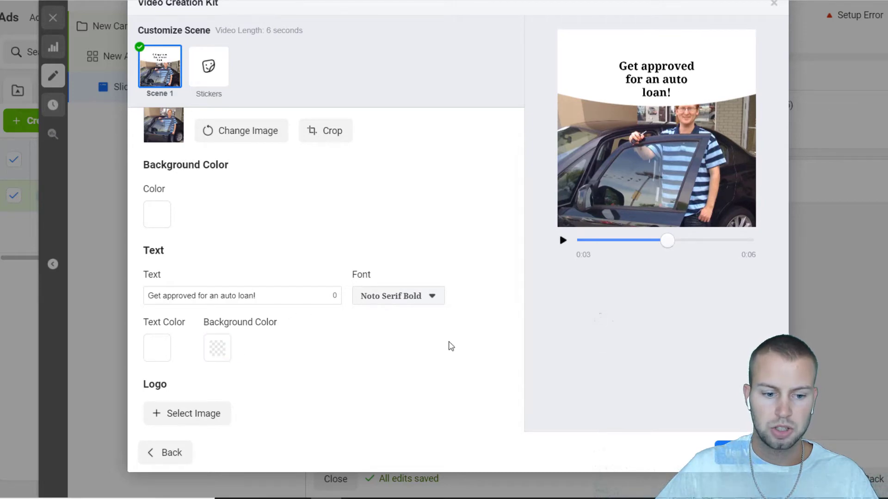
left_click(174, 416)
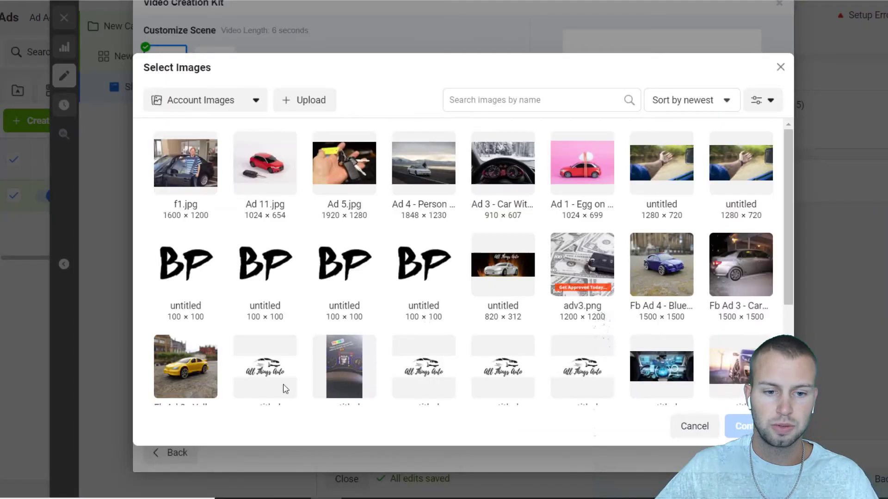
left_click(265, 259)
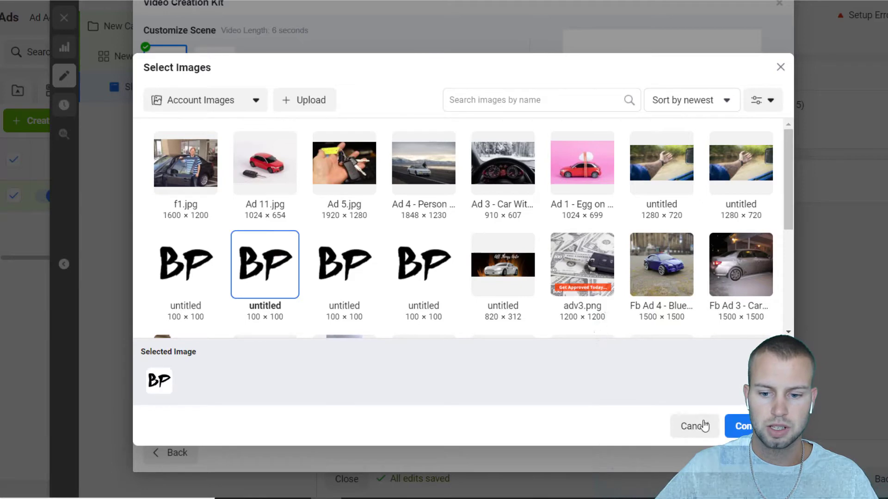
left_click(732, 426)
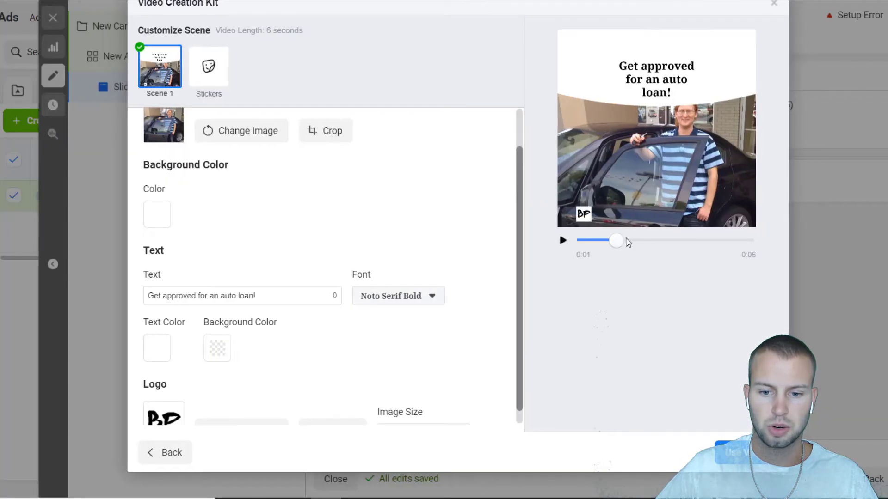
left_click_drag(625, 243, 565, 246)
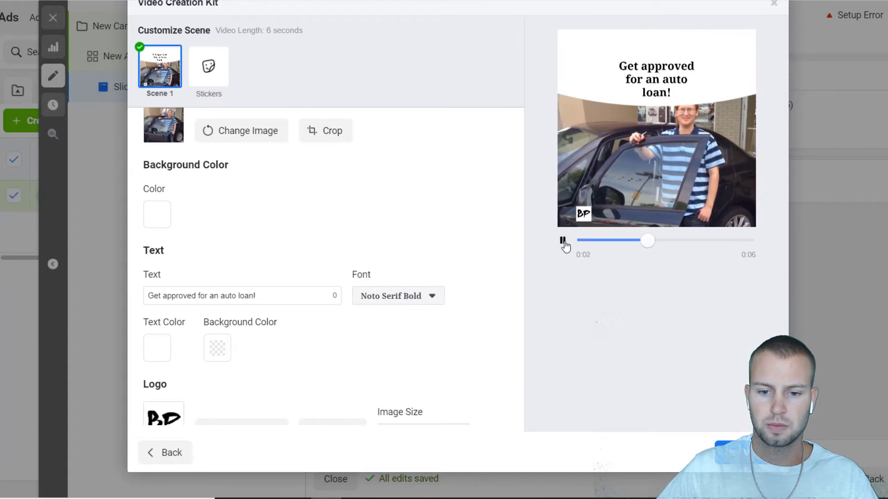
left_click(562, 240)
scroll(426, 366, "down", 1)
mouse_move(419, 277)
left_click(336, 410)
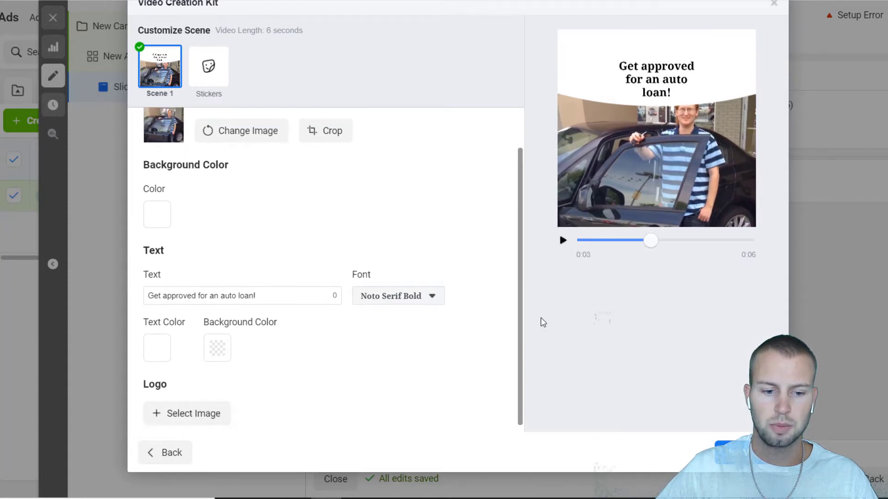
left_click_drag(650, 243, 567, 243)
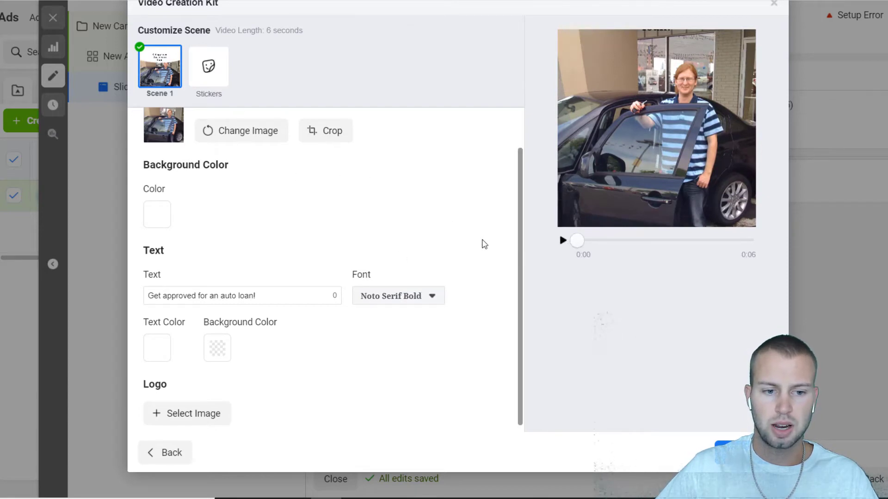
scroll(483, 245, "up", 1)
scroll(425, 271, "down", 1)
scroll(426, 271, "down", 1)
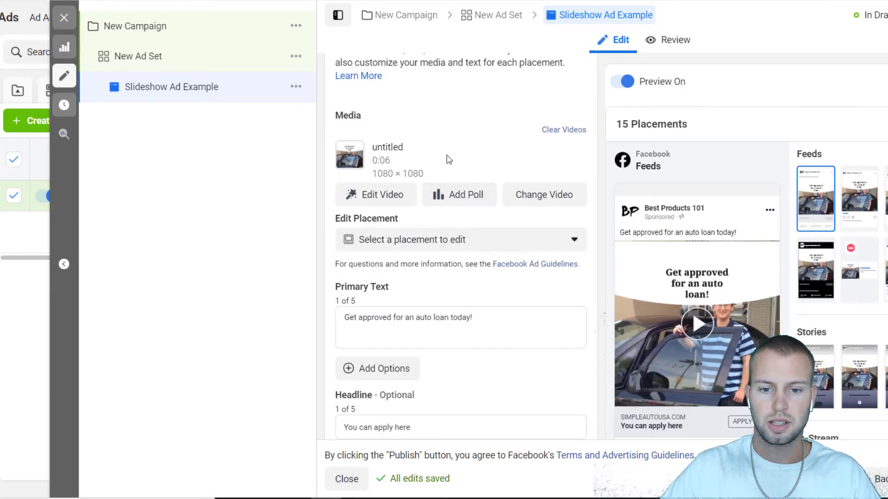
scroll(461, 278, "down", 1)
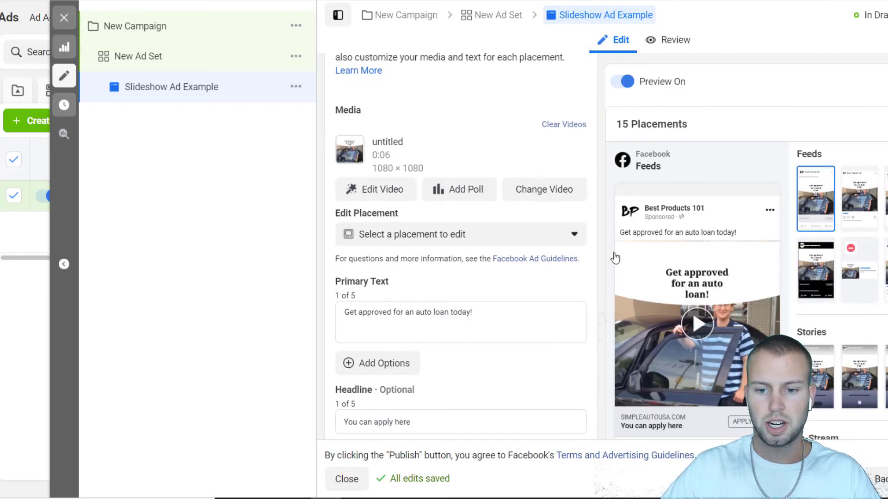
scroll(391, 324, "down", 1)
scroll(475, 310, "down", 2)
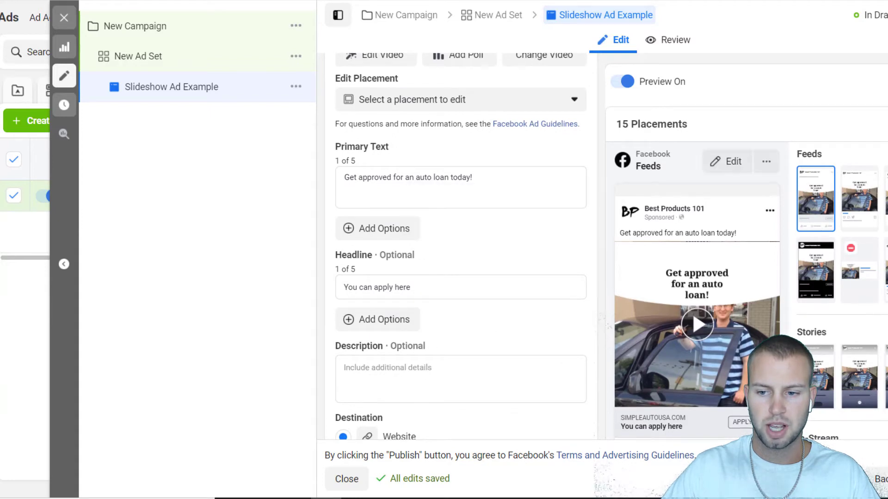
scroll(469, 288, "up", 1)
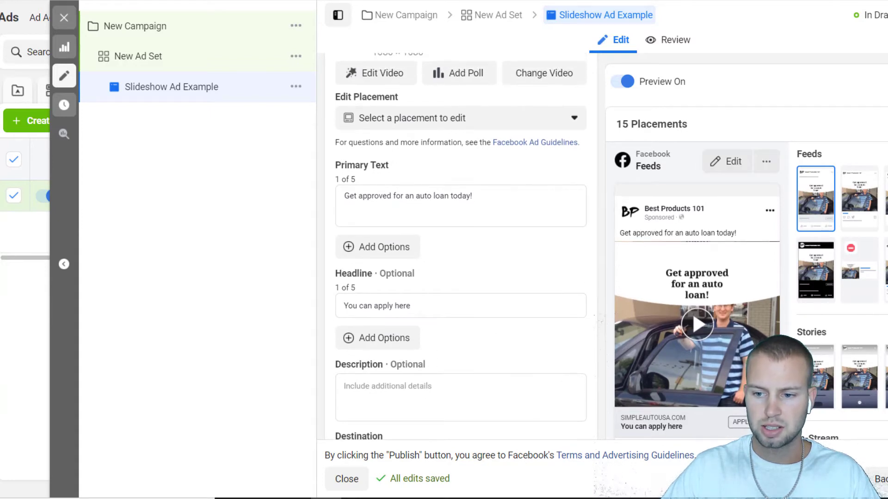
Preview the ad in the Instagram Feed and Facebook Marketplace placements.
left_click(873, 201)
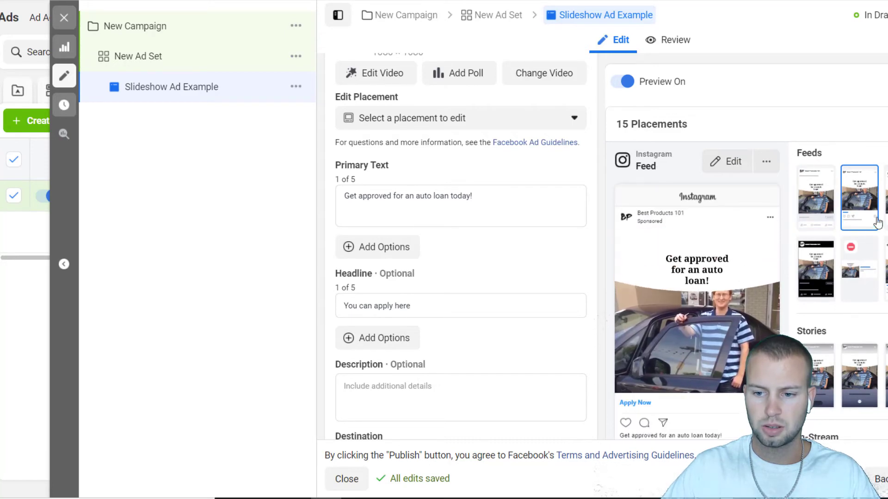
left_click(886, 199)
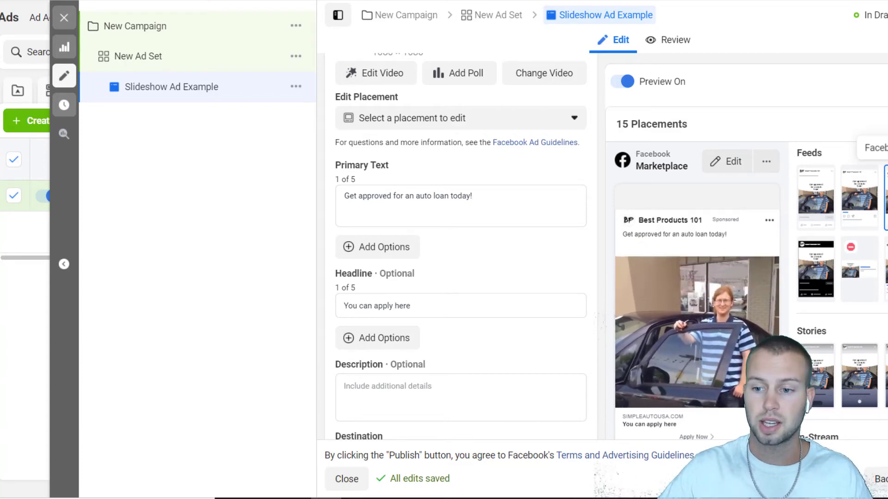
scroll(460, 247, "down", 1)
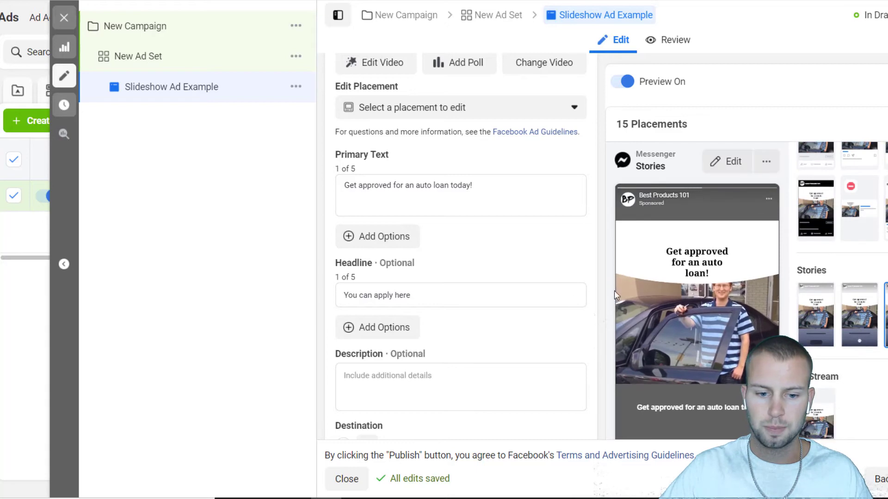
scroll(551, 307, "down", 2)
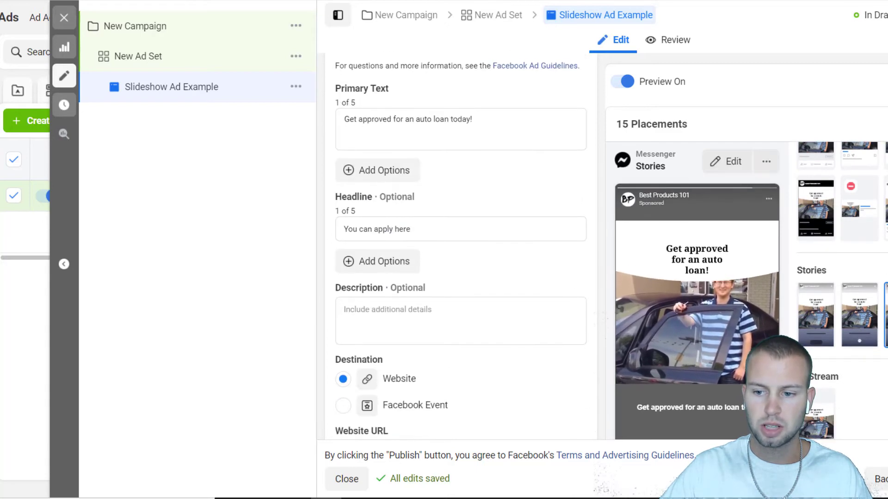
scroll(461, 277, "down", 1)
scroll(461, 277, "up", 2)
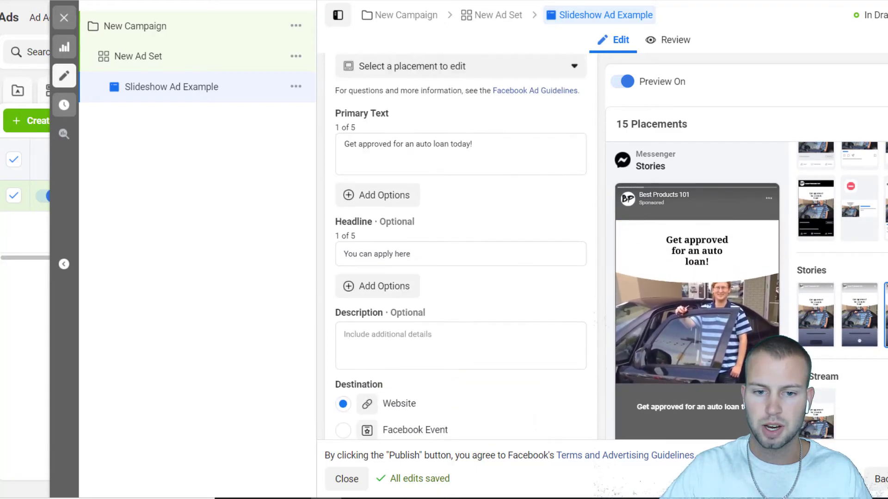
scroll(461, 277, "up", 1)
scroll(555, 225, "up", 2)
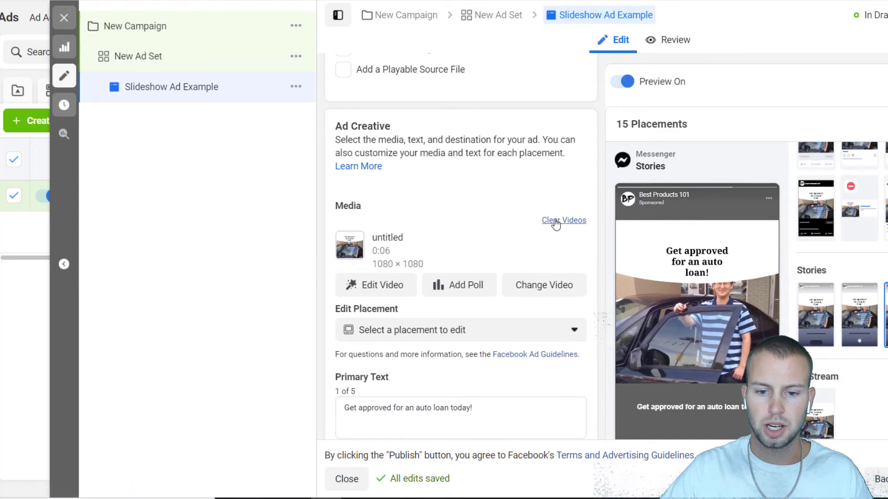
Clear the current video and start a new slideshow from the pretzel Sell Multiple Products template.
left_click(555, 220)
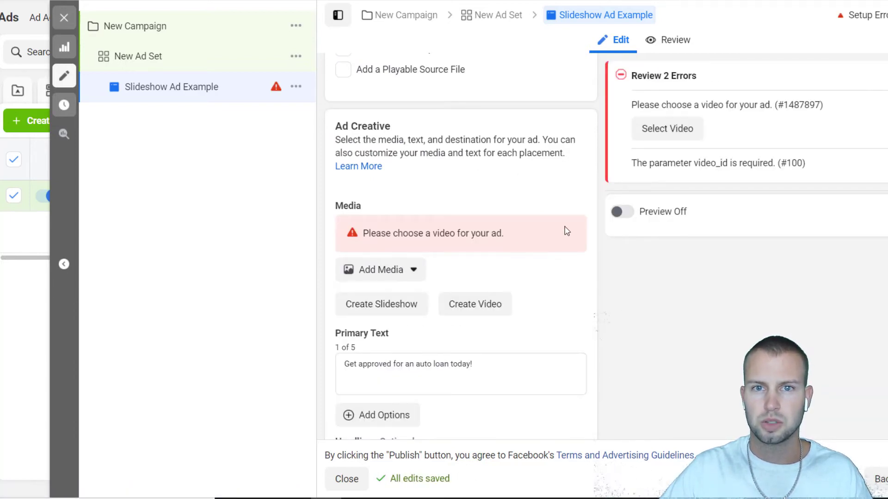
left_click(385, 269)
left_click(521, 276)
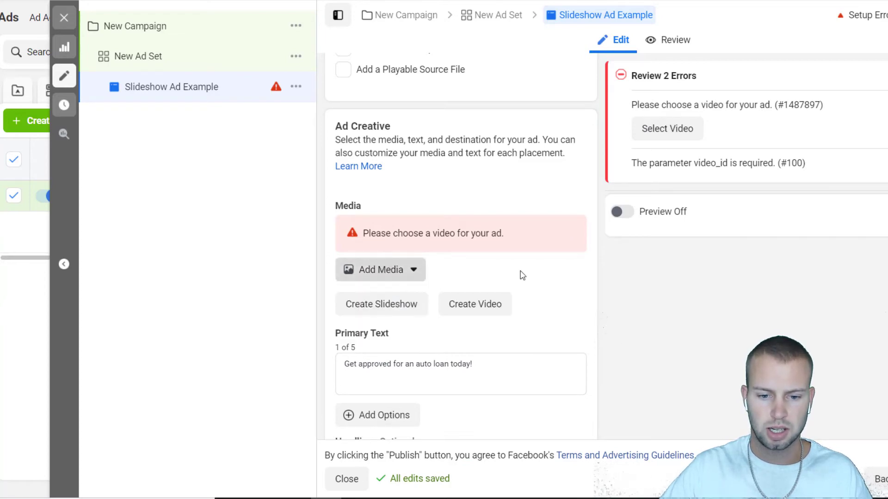
left_click(398, 307)
scroll(556, 284, "down", 2)
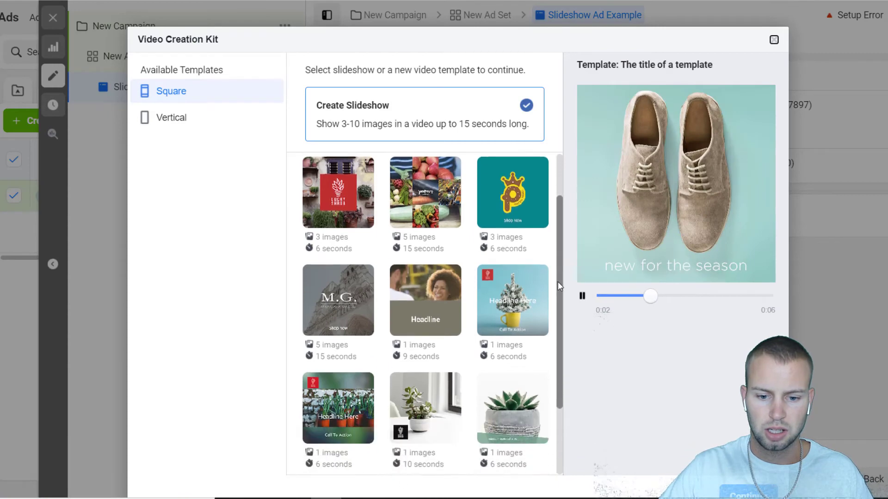
scroll(556, 284, "down", 2)
scroll(548, 291, "up", 5)
left_click(519, 251)
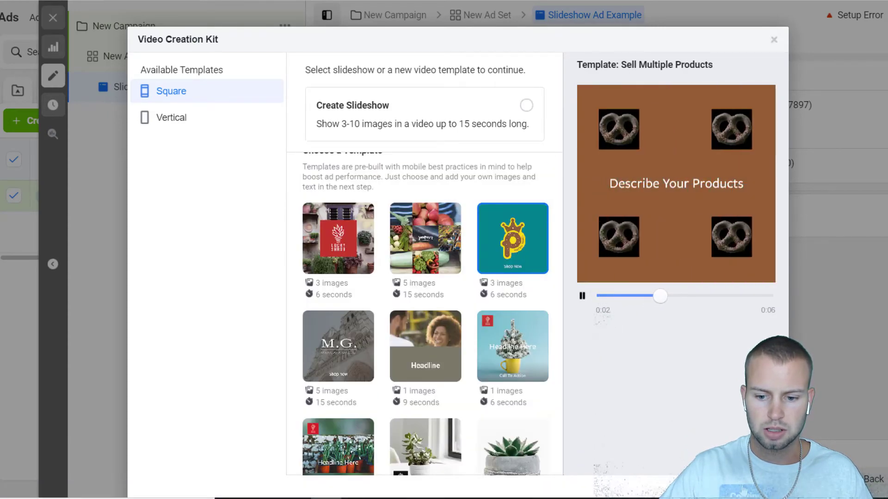
Set the f1.jpg car buyer photo as Scene 1's background.
left_click(745, 489)
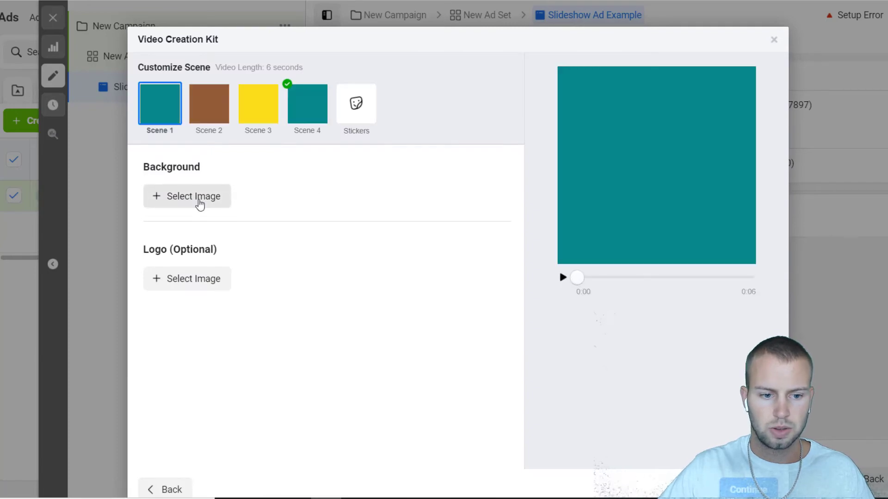
left_click(197, 200)
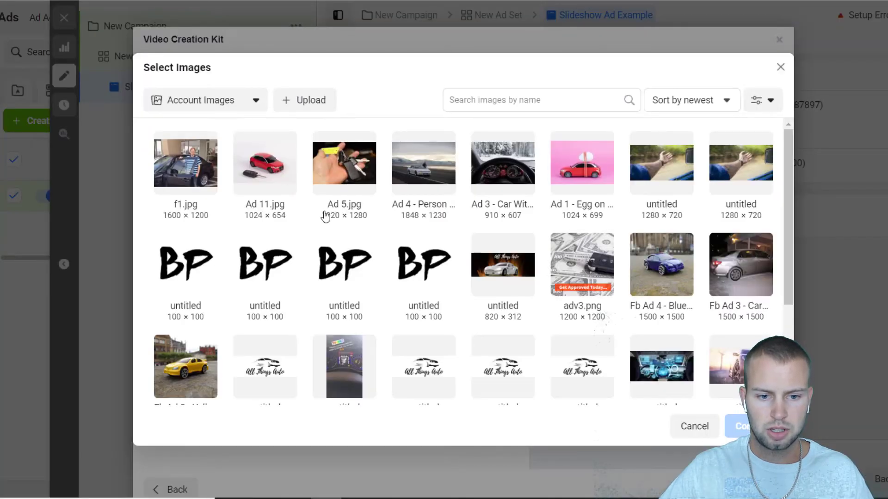
left_click(206, 169)
left_click(730, 426)
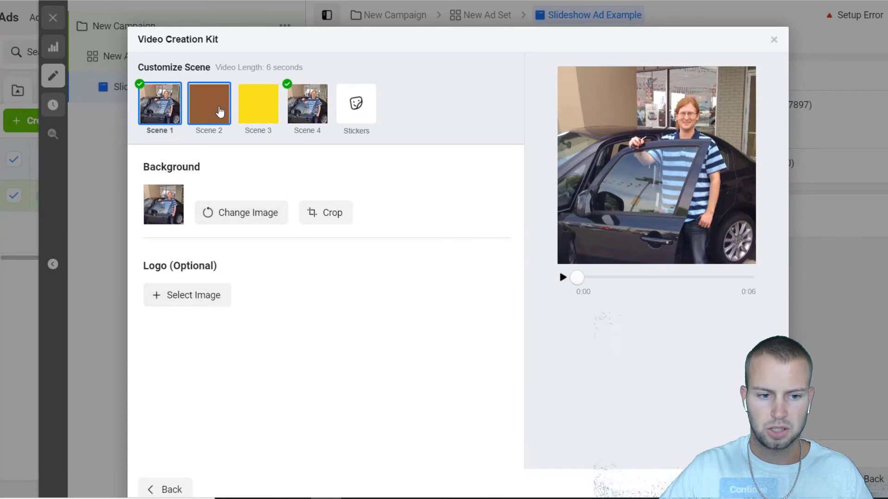
Give Scene 2 the Ad 5.jpg car keys background and a more opaque black caption band.
left_click(216, 112)
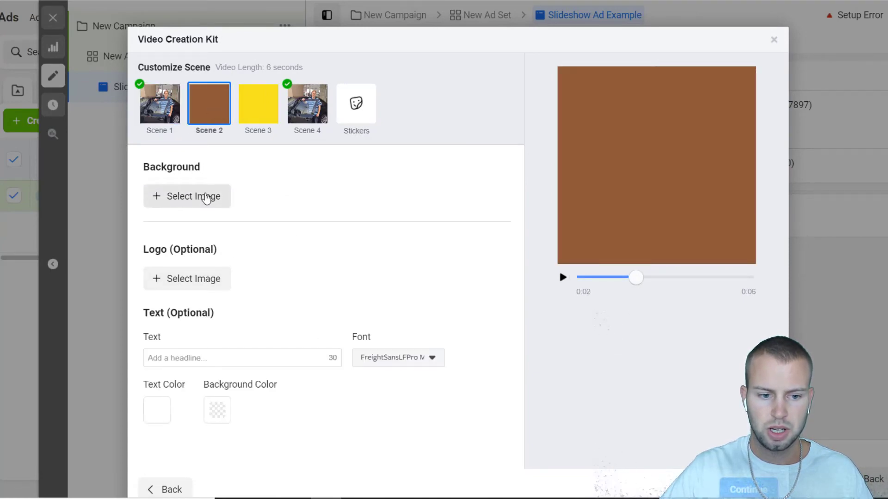
left_click(203, 196)
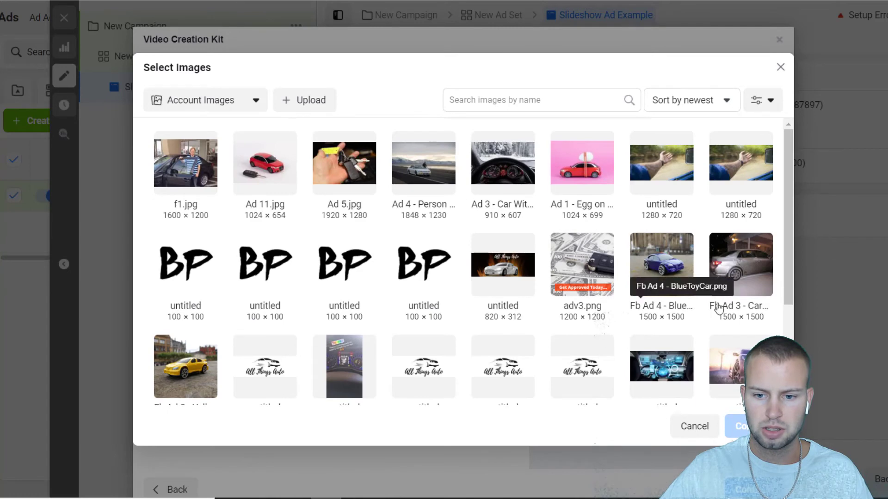
left_click(343, 175)
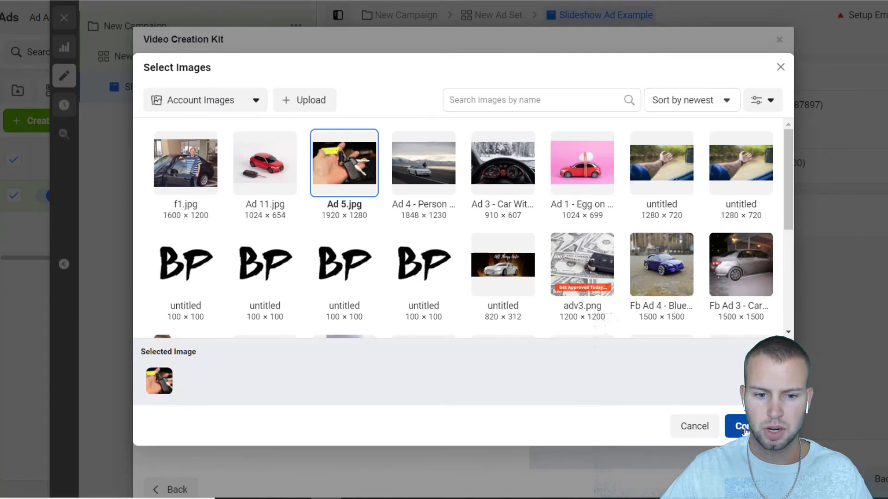
left_click(744, 427)
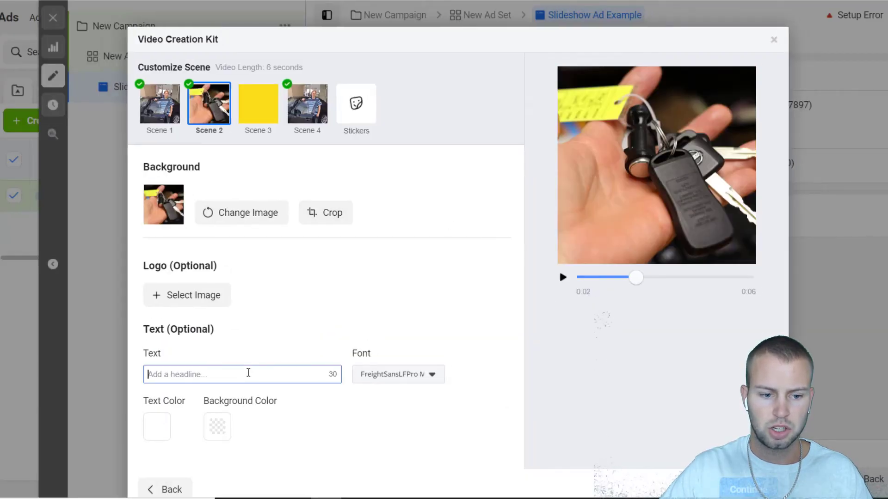
type("Get approved for an auto loan!")
scroll(327, 266, "down", 1)
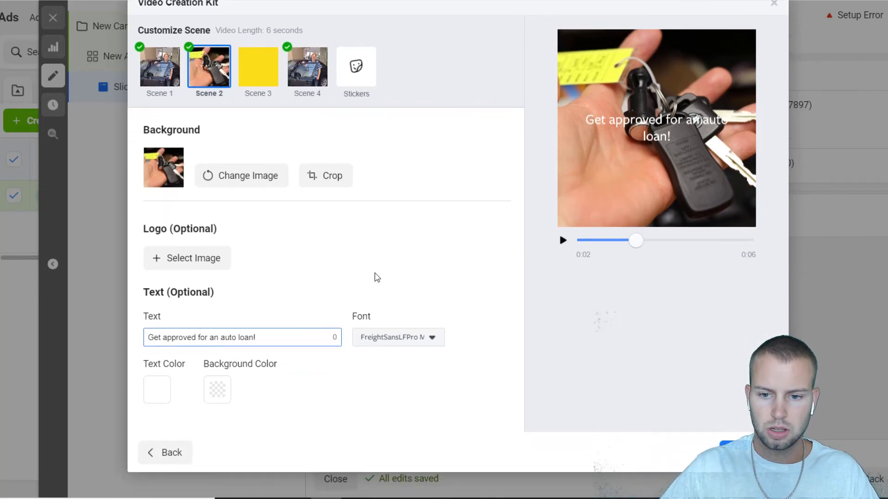
left_click(217, 390)
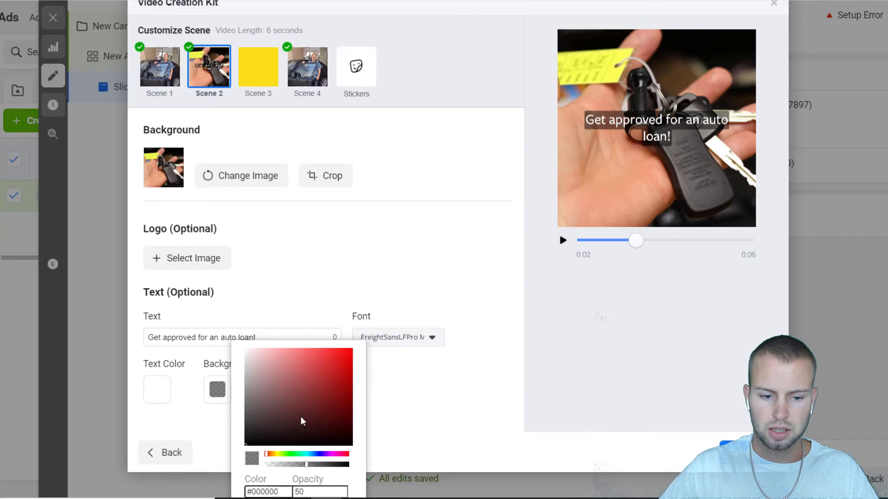
left_click_drag(310, 467, 320, 466)
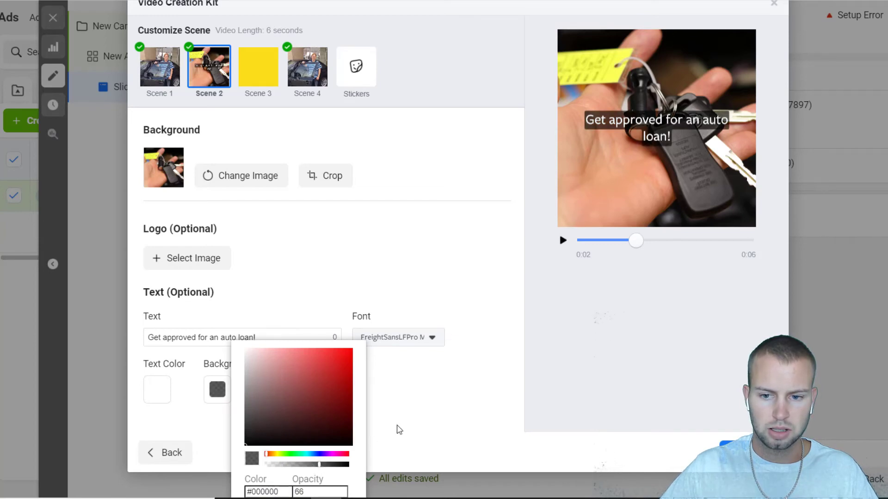
left_click(435, 416)
Set the adv3.png money-and-keys image as Scene 3's background.
left_click(271, 79)
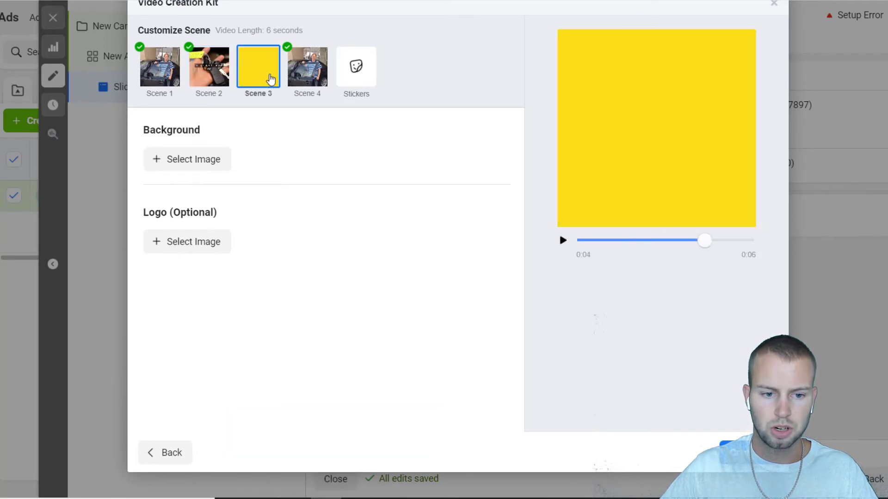
left_click(186, 161)
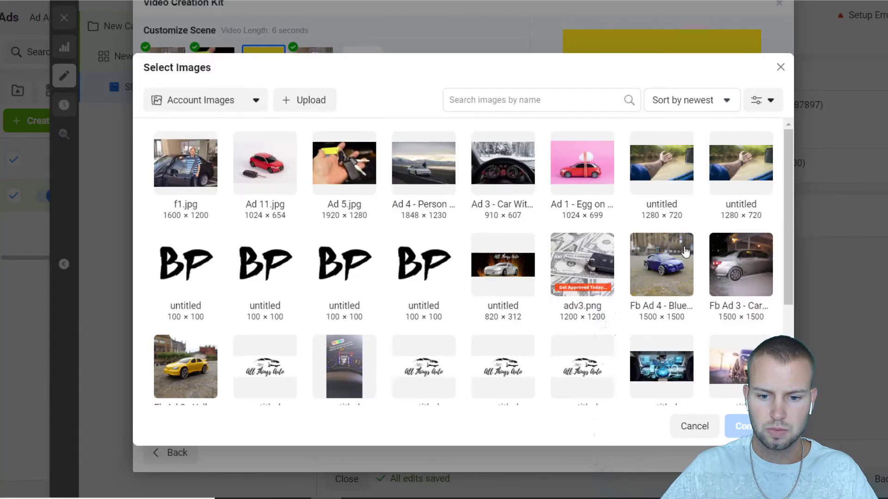
left_click(573, 260)
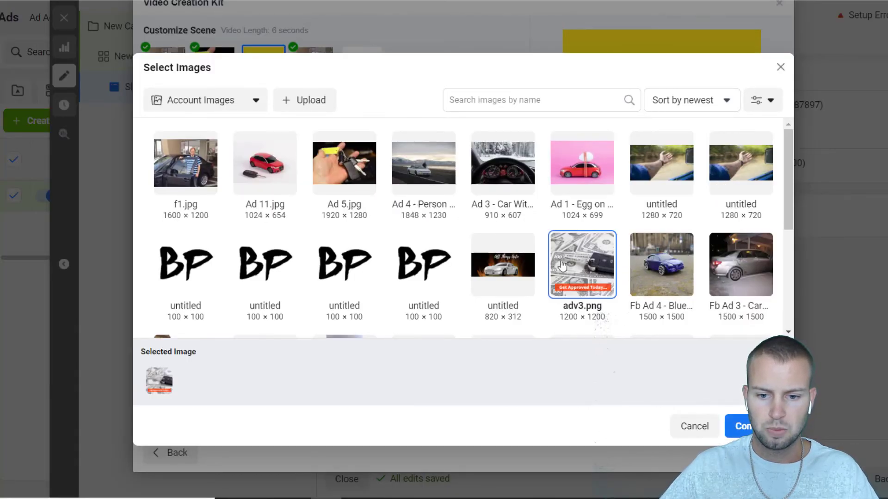
left_click(725, 426)
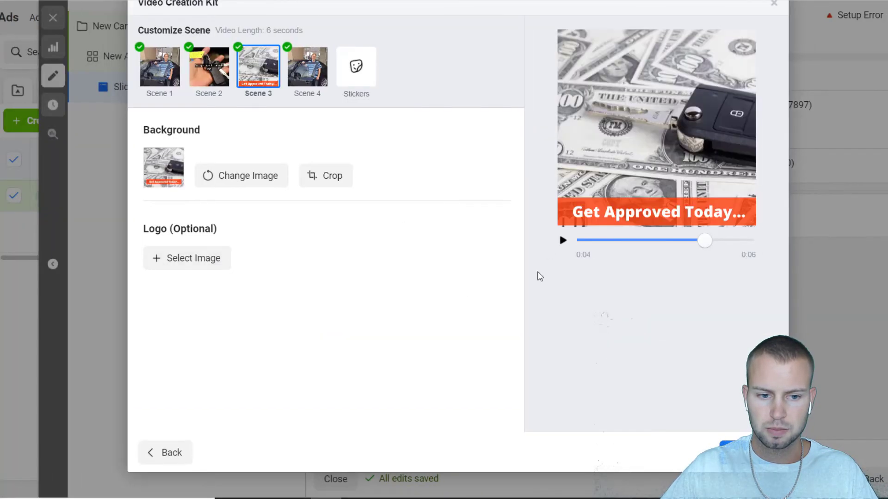
Caption Scene 4 'Click Below to Apply Now' on an opaque dark band and play the slideshow.
left_click(304, 84)
type("Click Below to Appl")
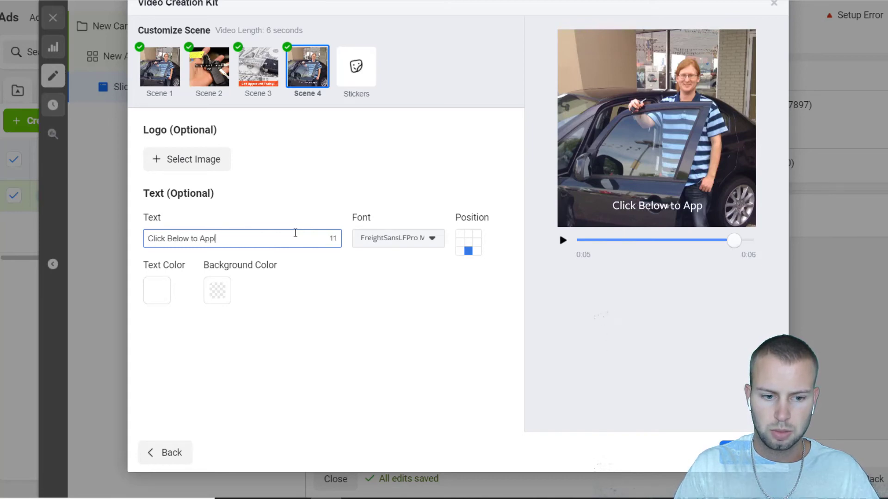
type("y no")
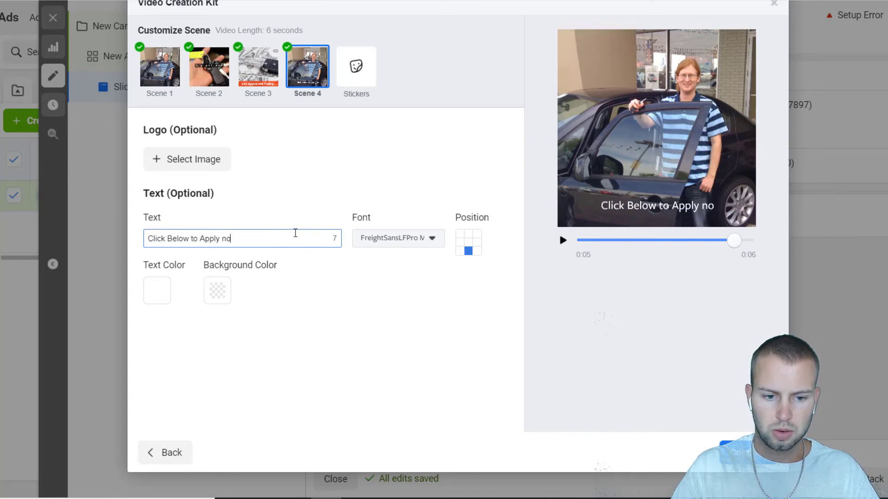
key("BackSpace")
key("BackSpace")
type("Now")
left_click(216, 292)
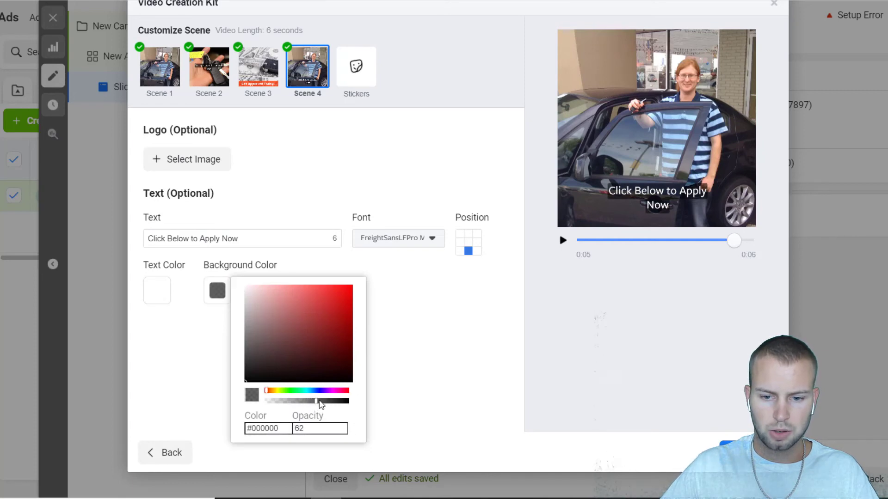
left_click_drag(322, 404, 341, 403)
left_click(409, 391)
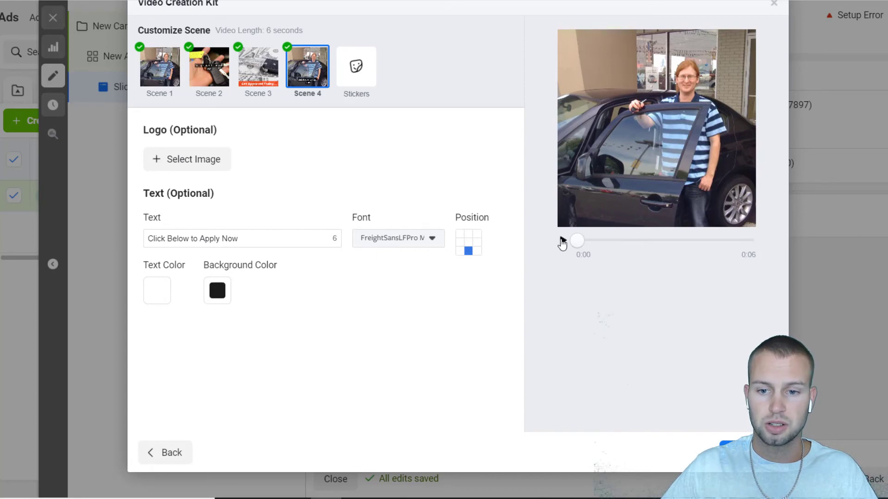
left_click(561, 243)
right_click(562, 243)
left_click(549, 250)
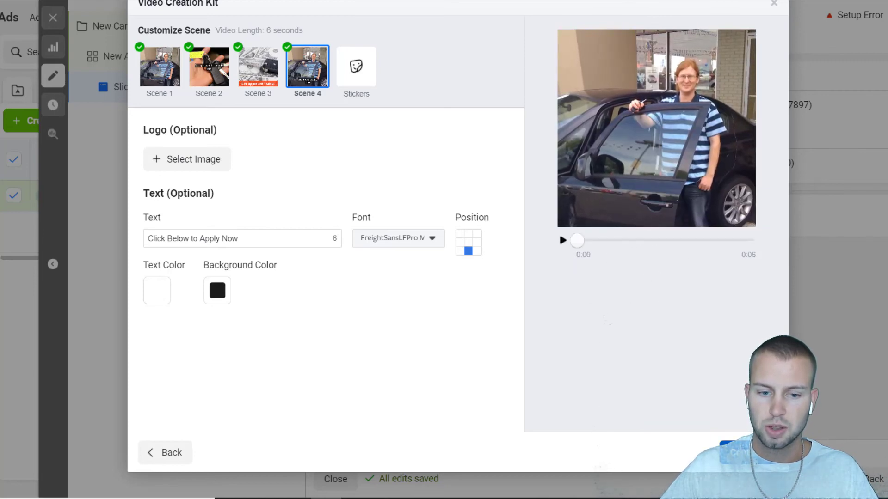
Play the vertical and square versions on the review screen, then uncheck Vertical (9:16).
left_click(728, 452)
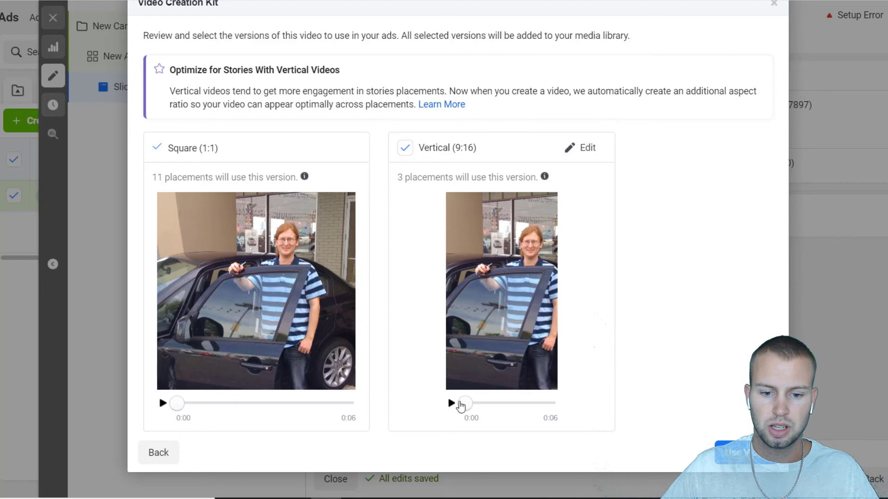
left_click(453, 405)
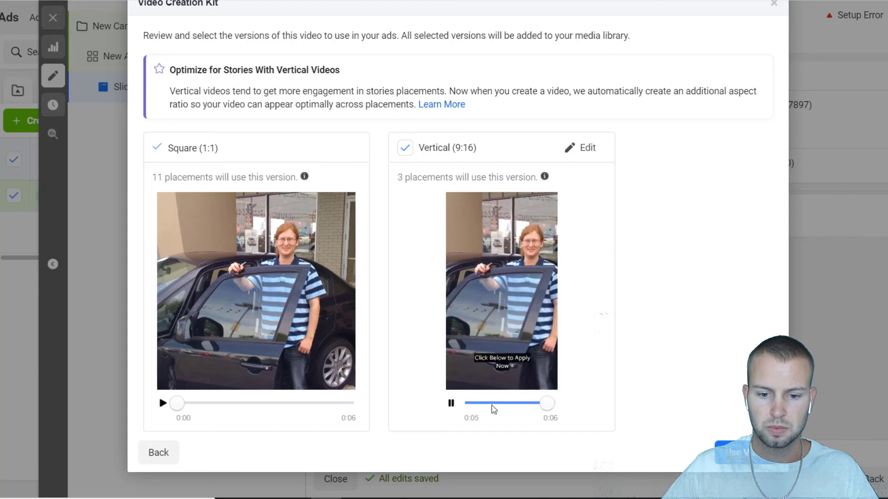
left_click(163, 403)
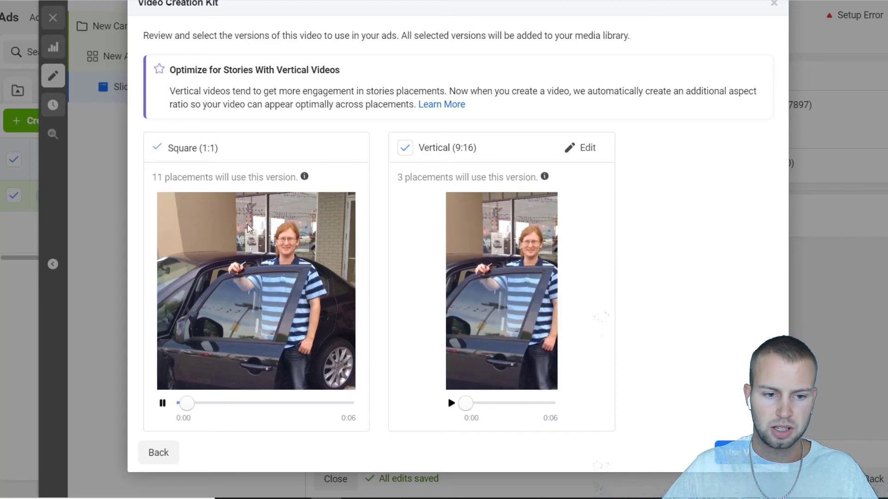
left_click(404, 148)
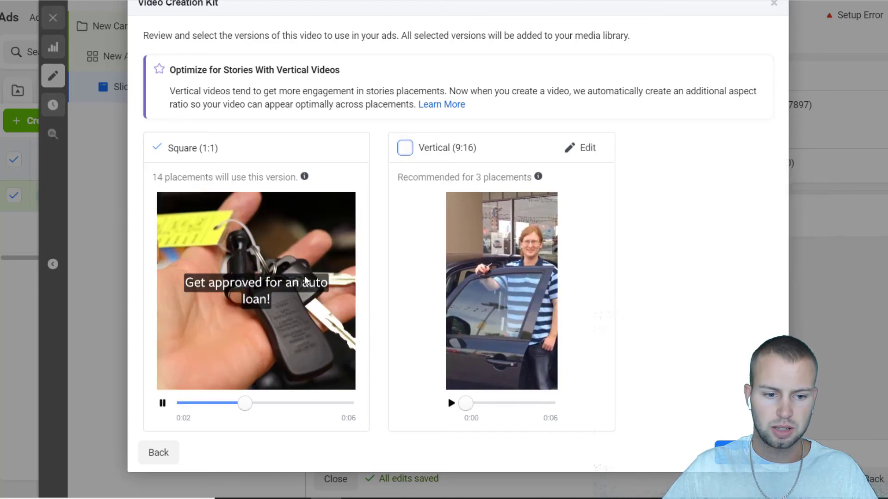
Use the four-scene video in the ad, then check the Facebook Feeds and Marketplace previews.
left_click(731, 452)
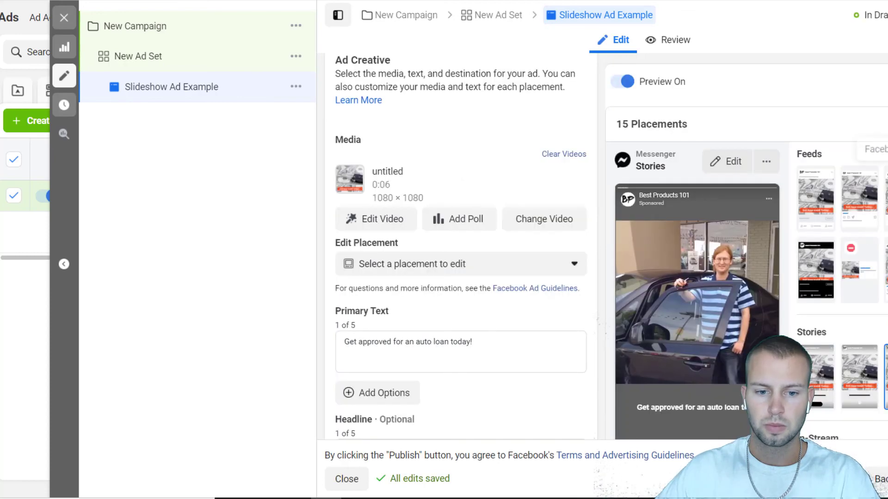
left_click(810, 200)
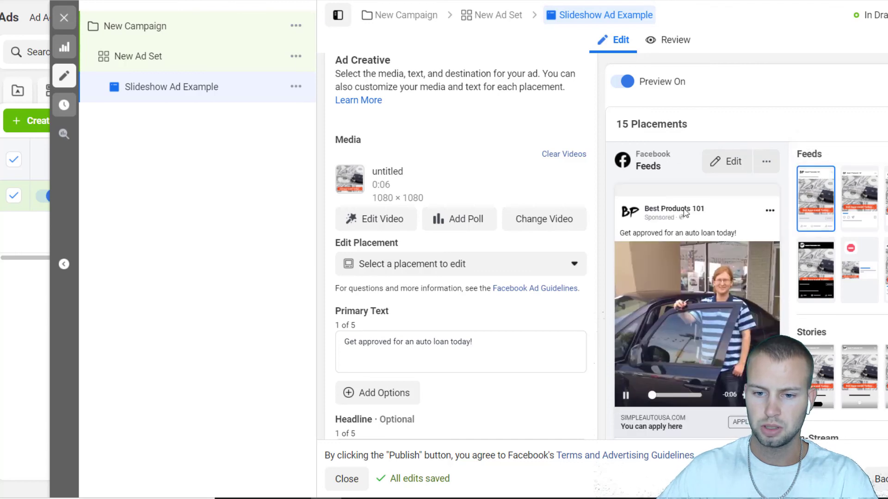
left_click(881, 195)
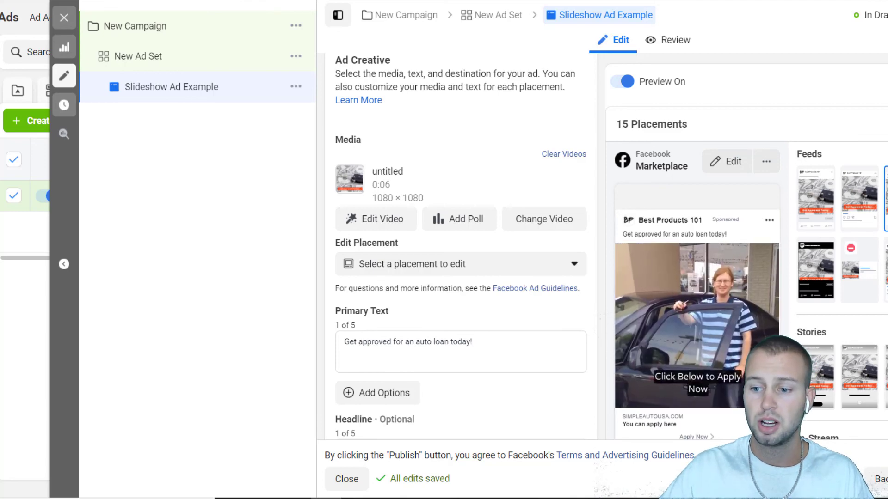
scroll(460, 244, "up", 1)
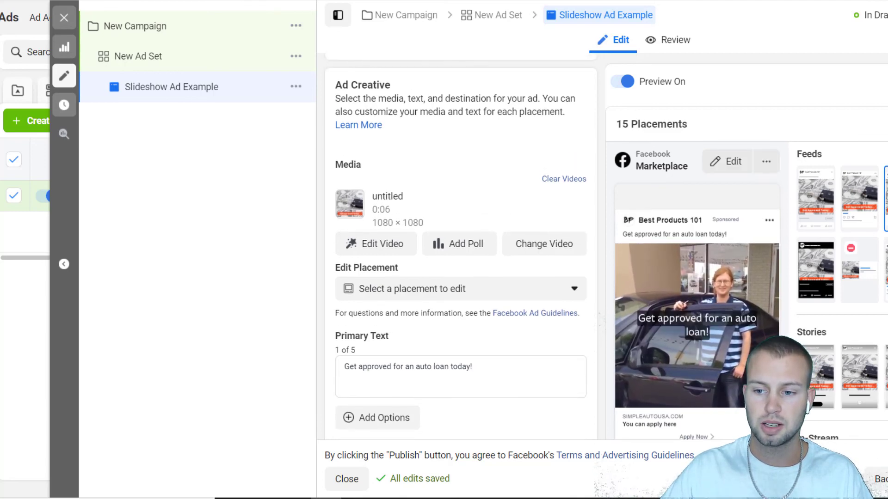
scroll(460, 243, "up", 1)
scroll(461, 243, "up", 3)
scroll(461, 243, "up", 1)
scroll(460, 242, "down", 3)
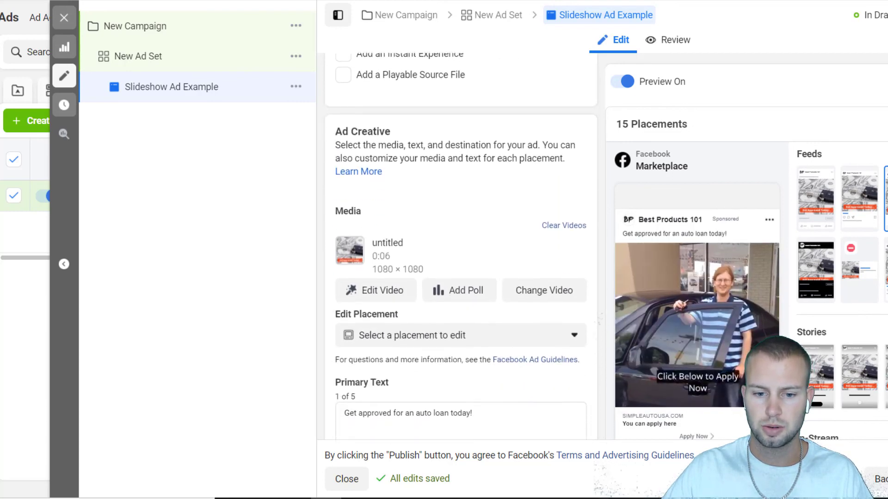